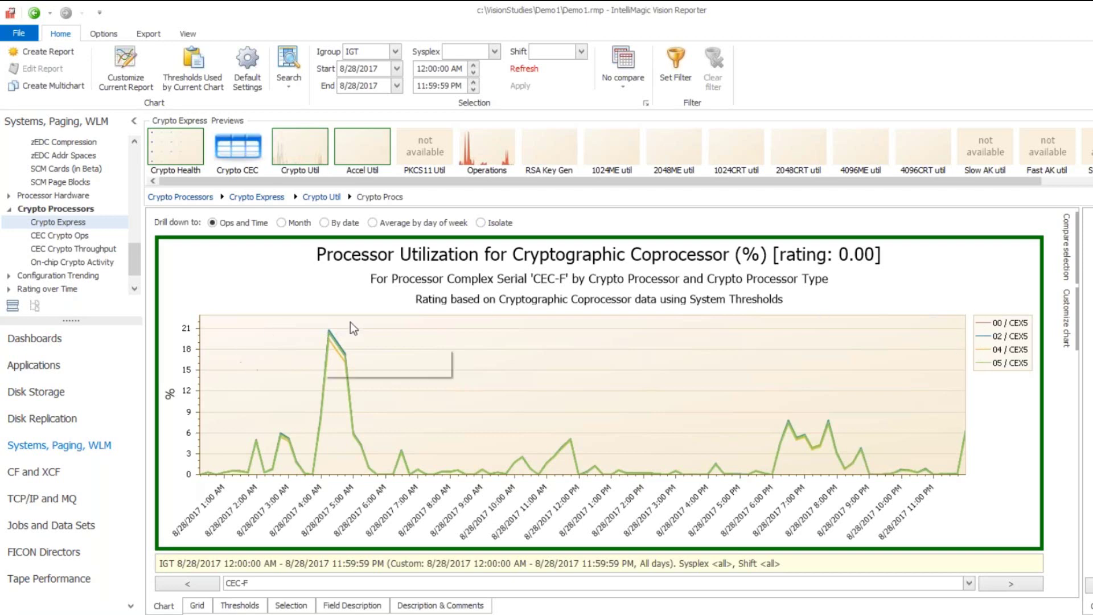
Go back to all-complex utilization and drill CEC-F down by Ops and Time.
click(33, 12)
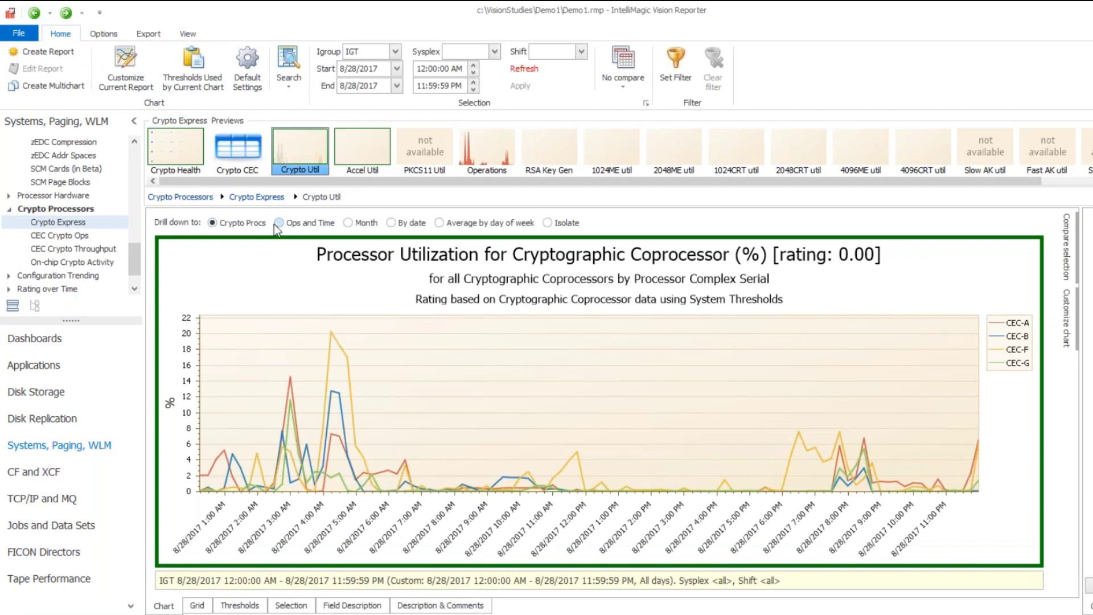
click(278, 223)
click(331, 343)
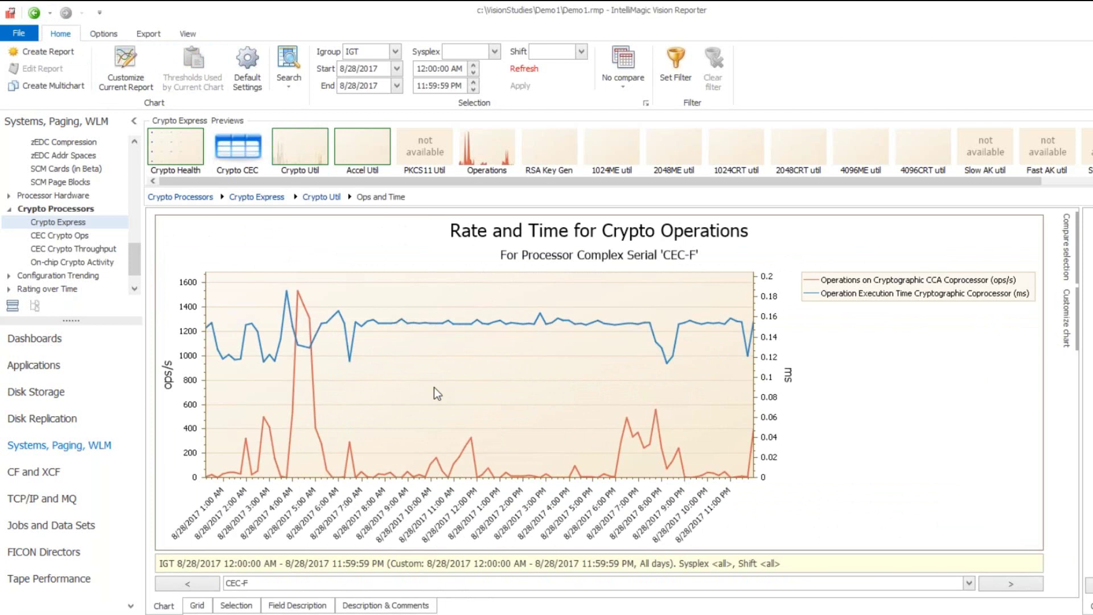
Open the CEC Crypt Ops report and drill through CEC-G to system H009 over time.
click(89, 238)
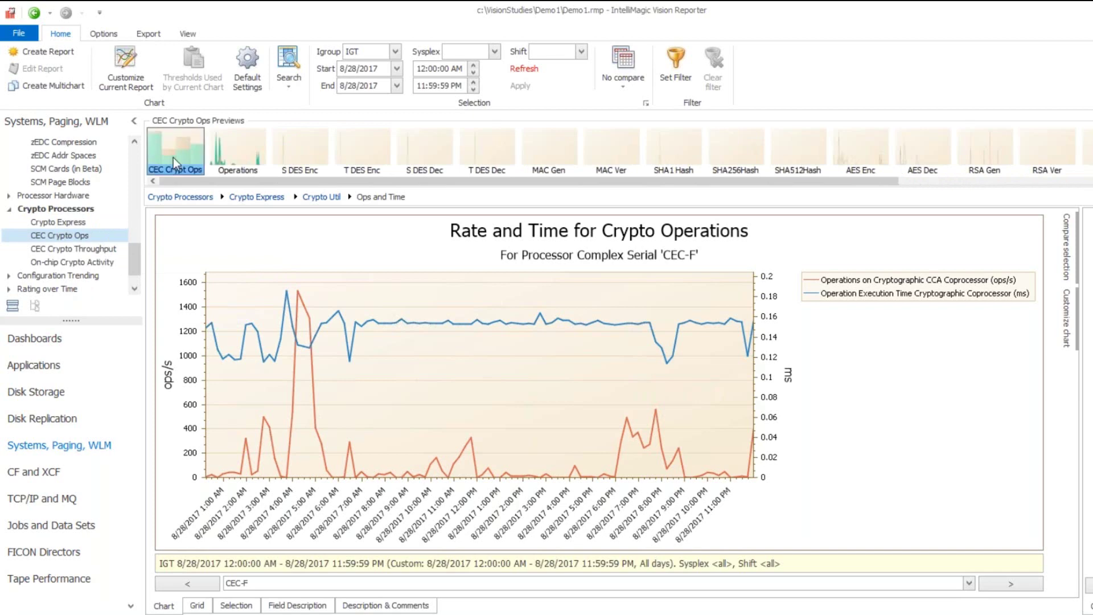
click(174, 158)
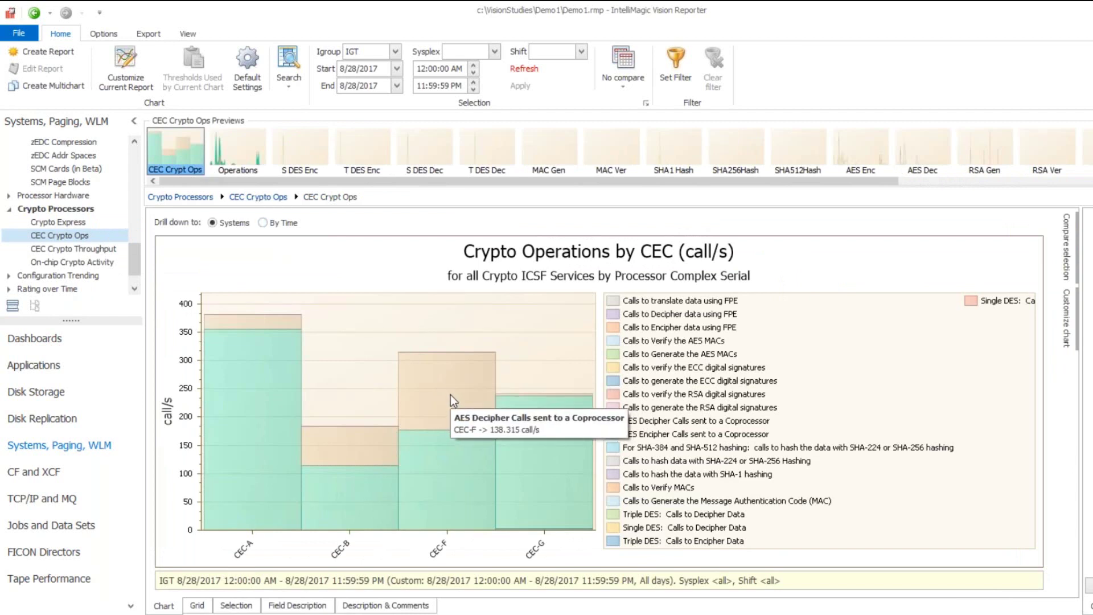
mouse_move(454, 472)
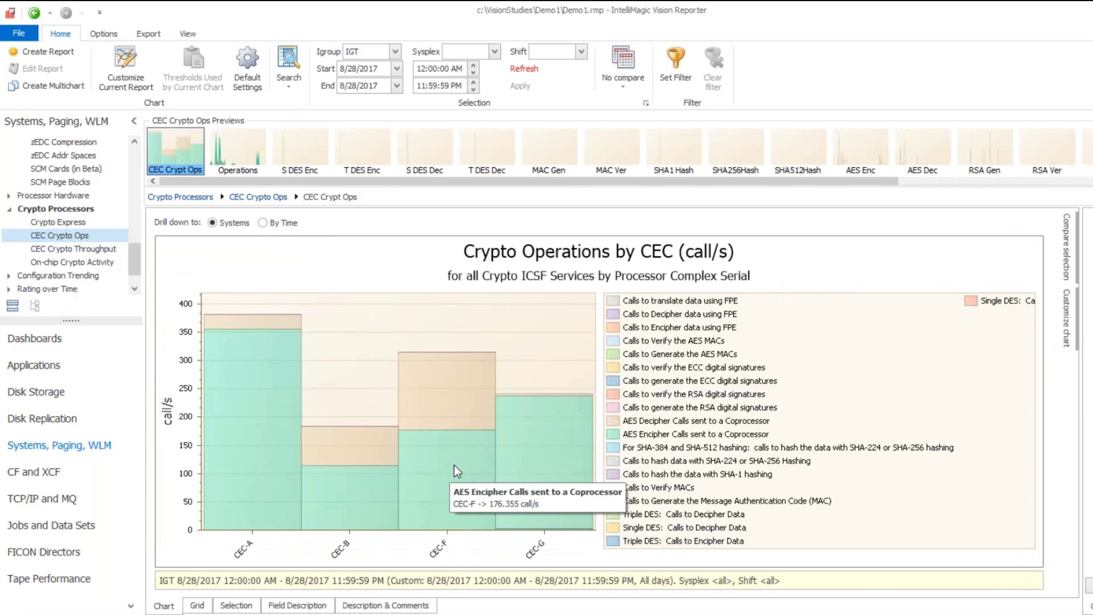
click(527, 419)
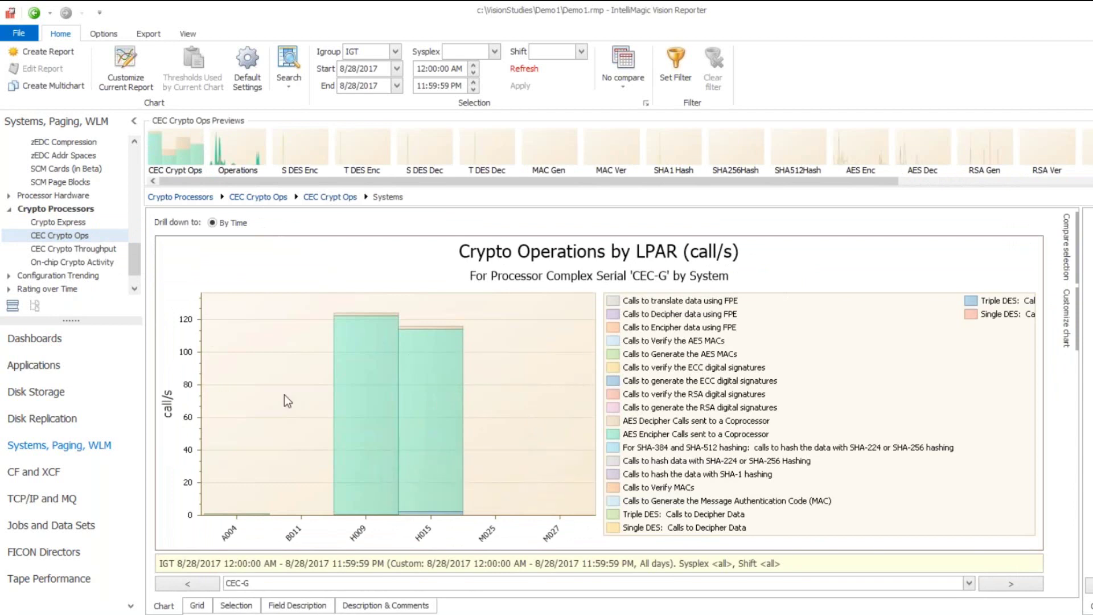
mouse_move(431, 401)
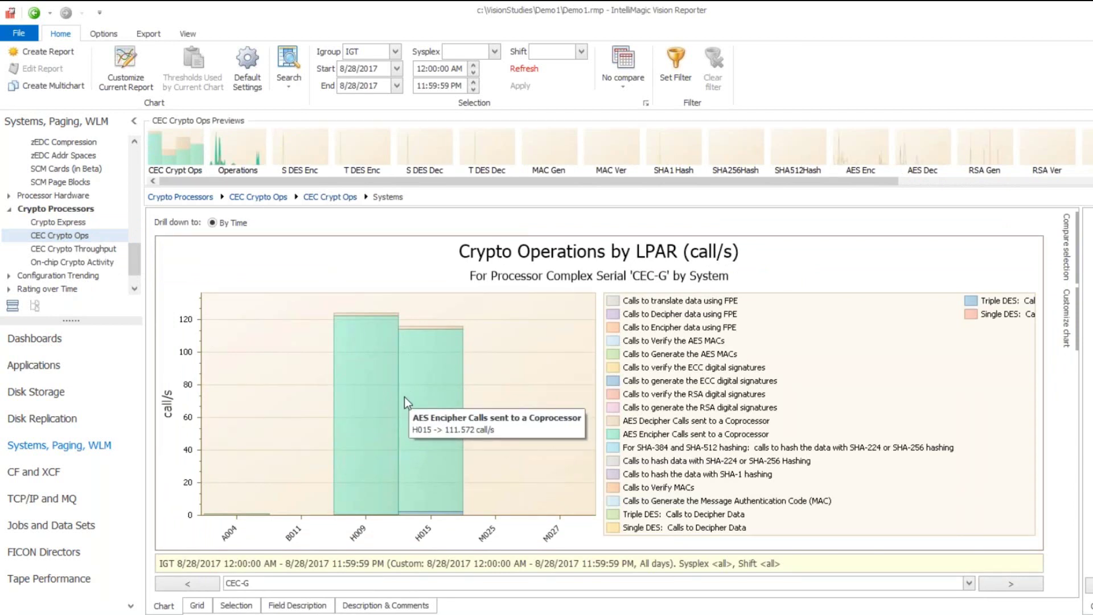
click(353, 411)
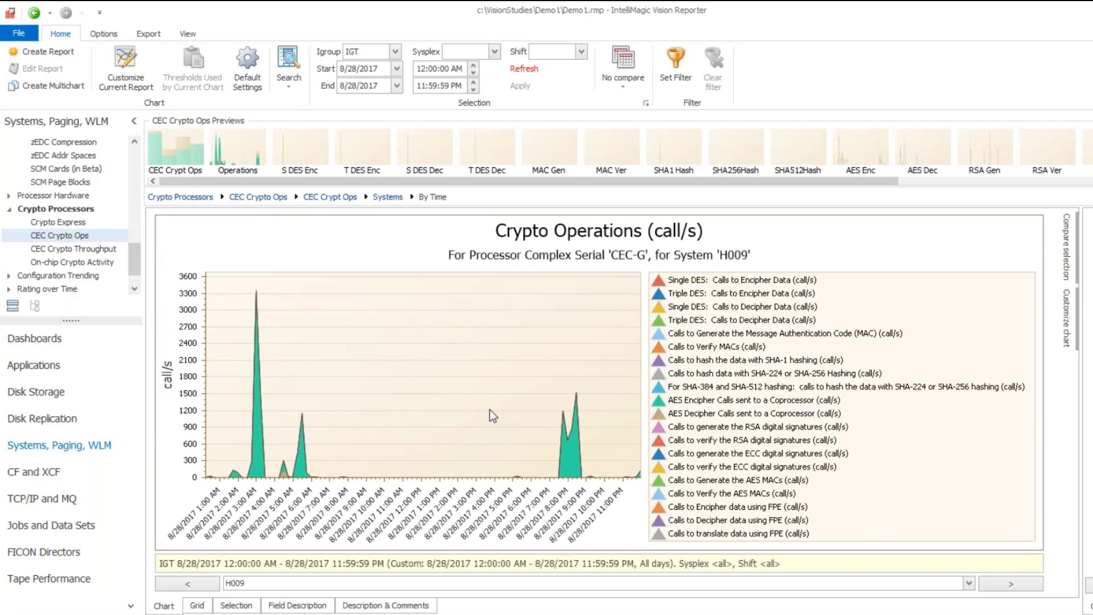
Open the CEC Crypt MBs throughput report and drill CEC-F down by time.
click(72, 248)
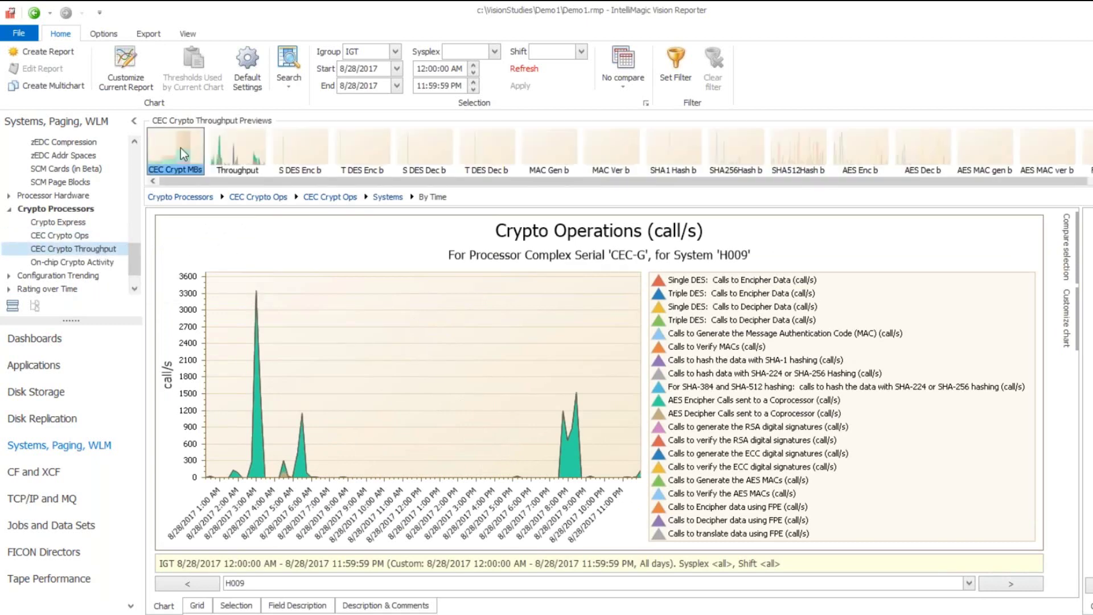
click(180, 148)
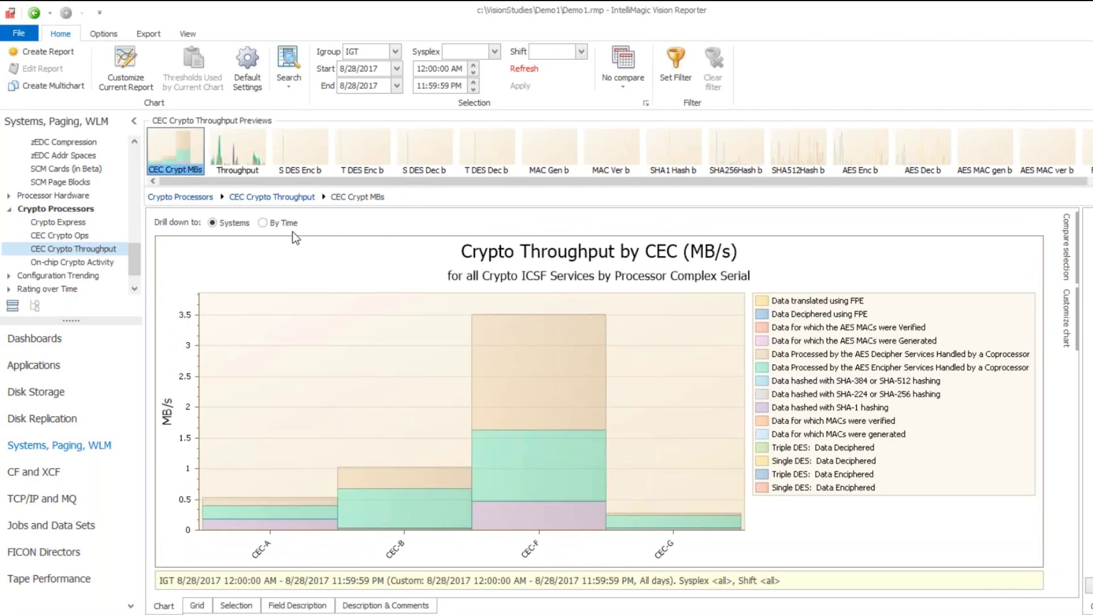
click(263, 223)
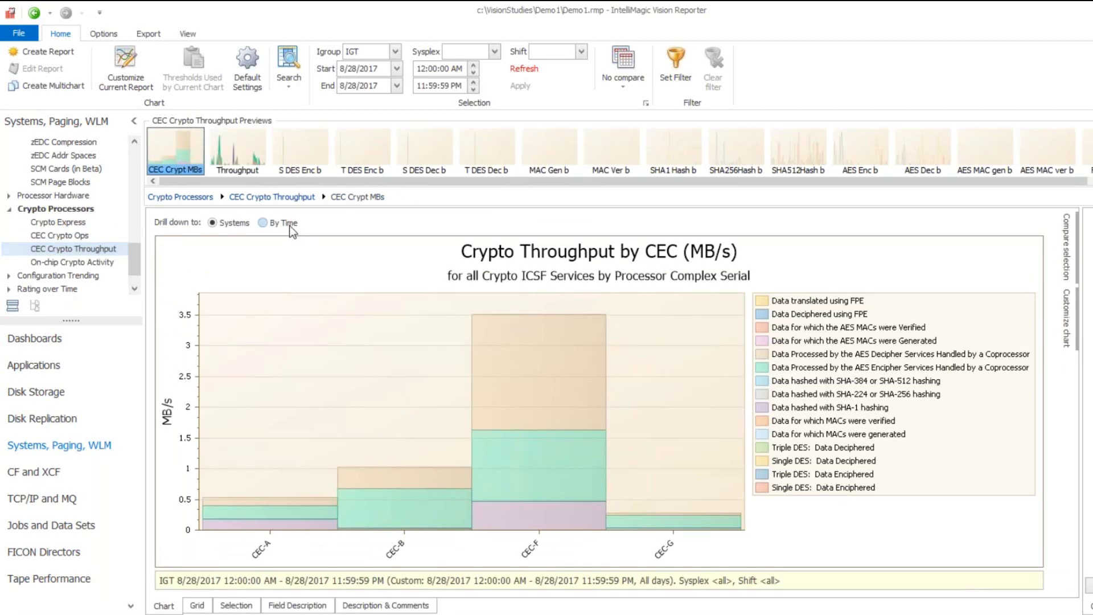
click(512, 345)
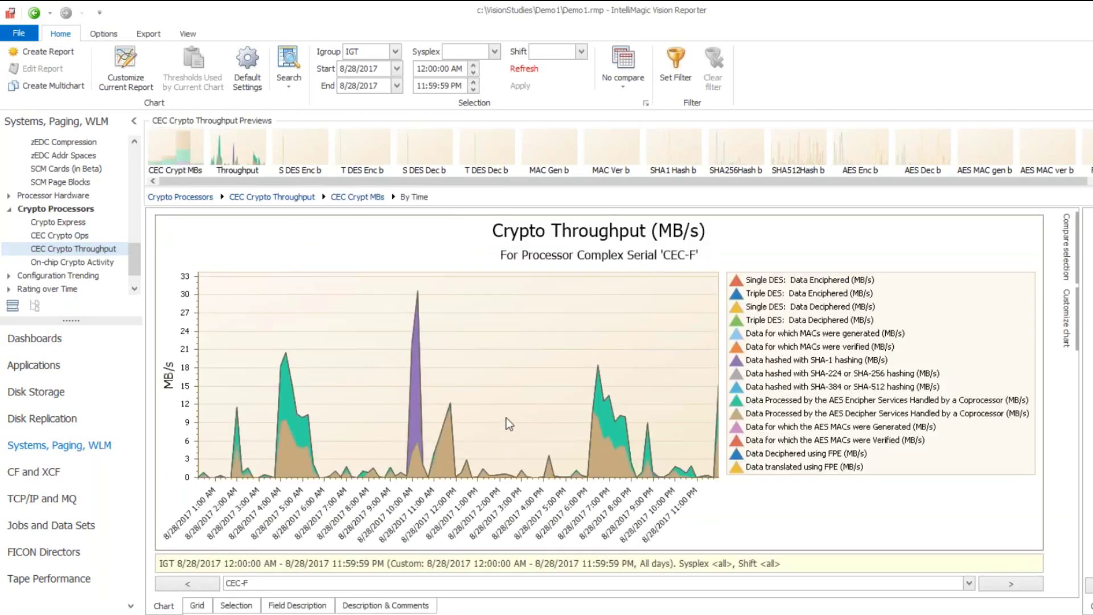
mouse_move(417, 357)
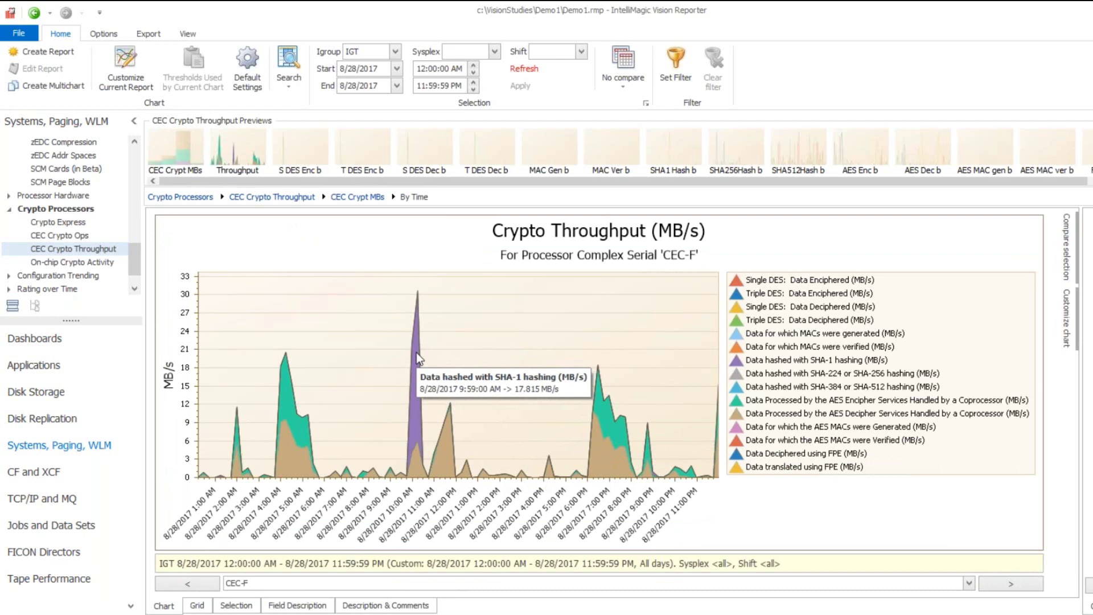
Open the Crypto CP Core report and drill CEC-G down to its usage over time.
click(77, 262)
click(182, 160)
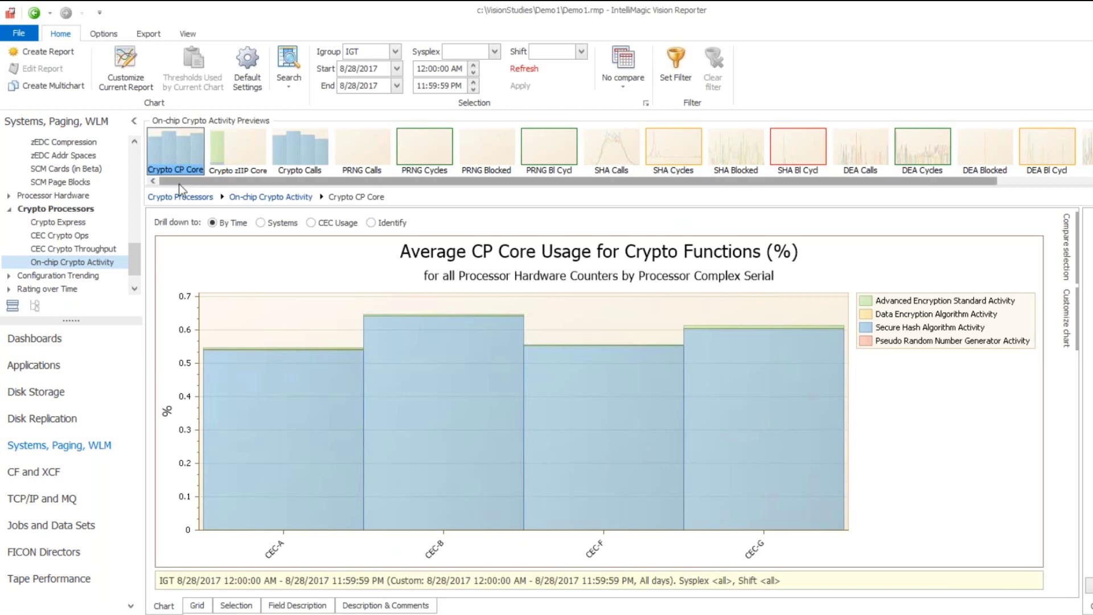
double_click(744, 419)
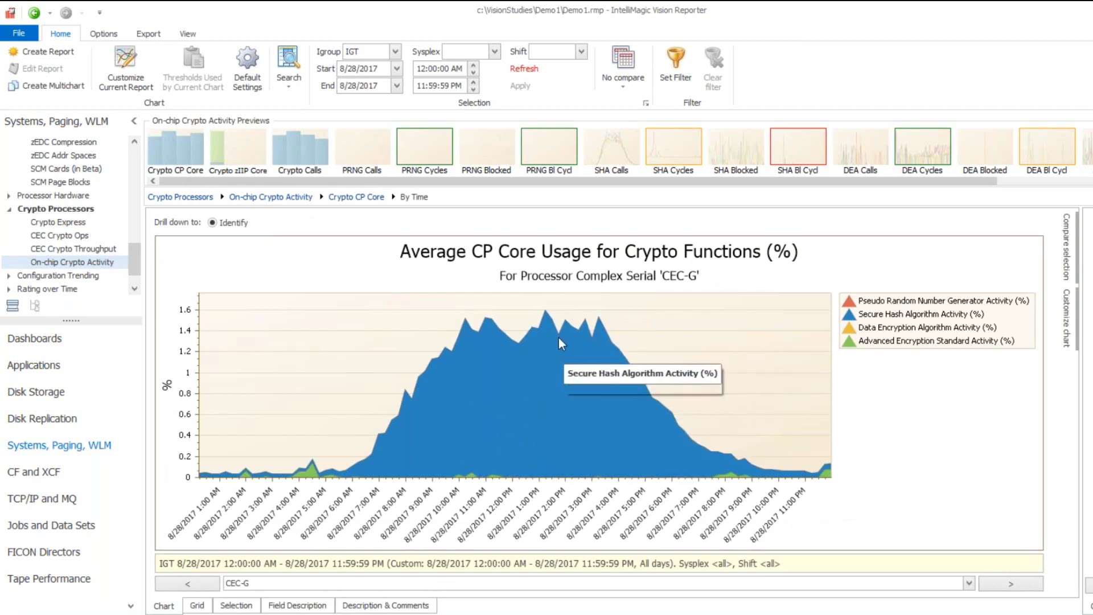
Bring up the Windows task switcher with Alt+Tab.
key(alt+Tab)
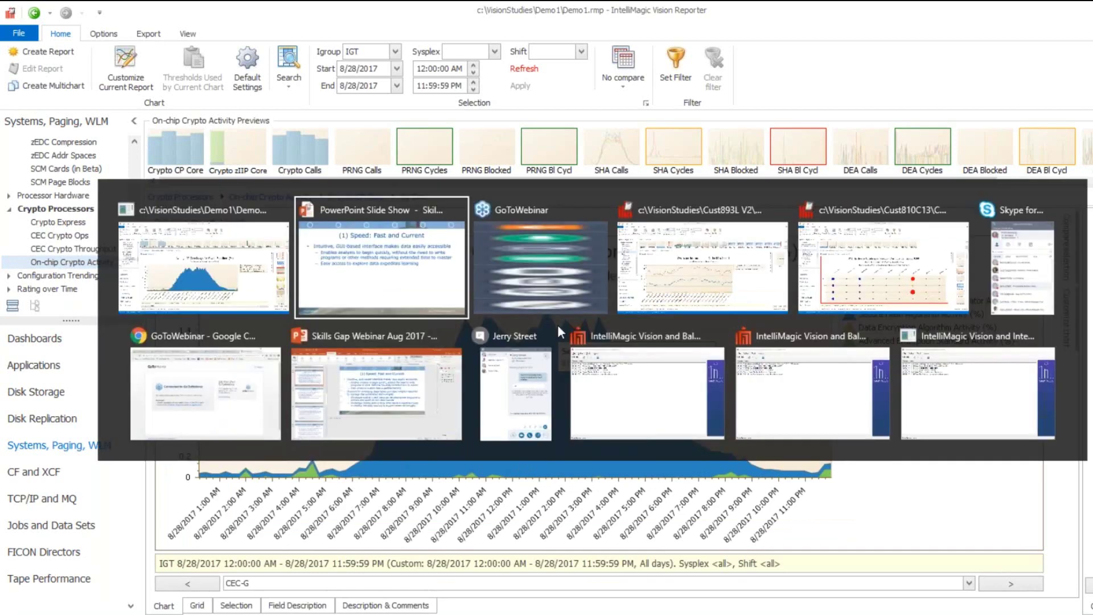